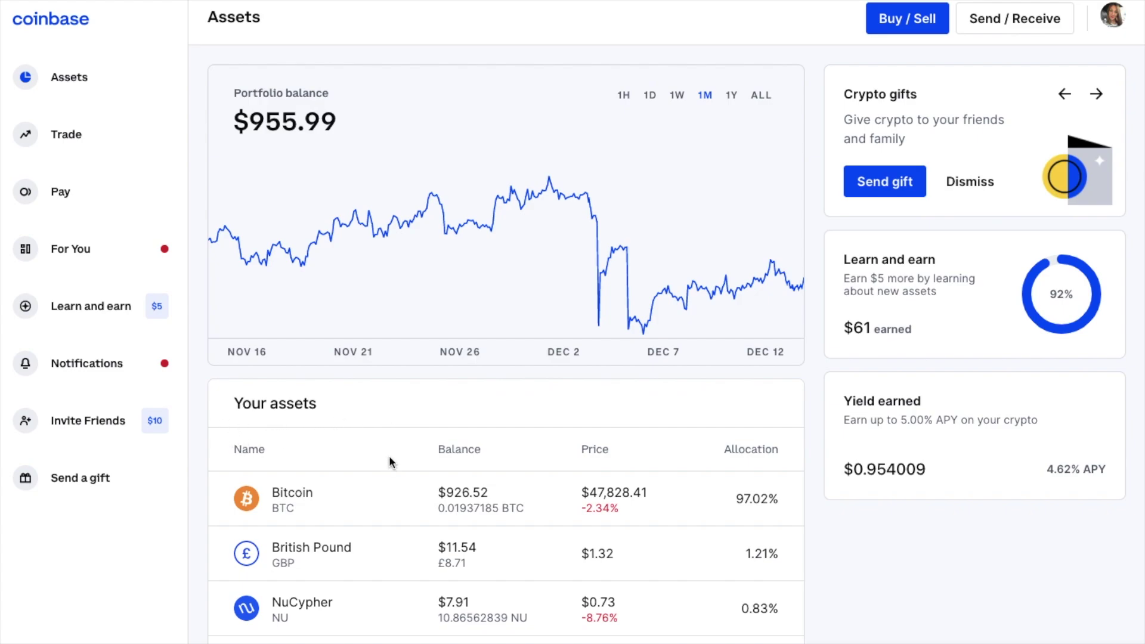
# - Open Bitcoin from the Your assets list and start a Send / Receive
pyautogui.scroll(-3, 384, 549)
pyautogui.scroll(-5, 383, 555)
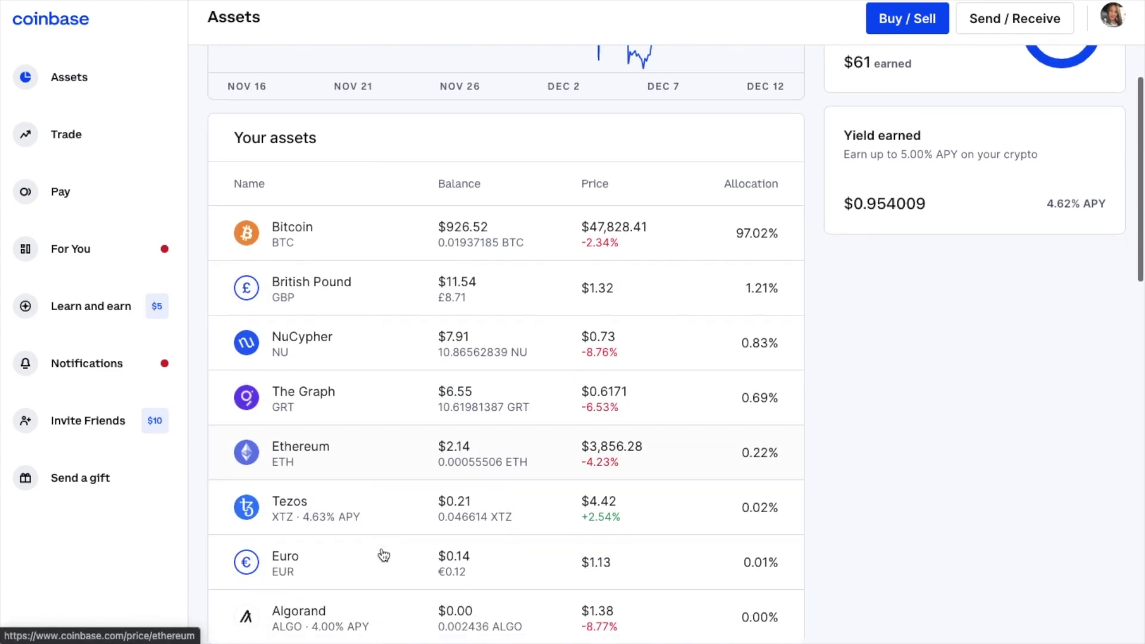
pyautogui.scroll(-1, 384, 555)
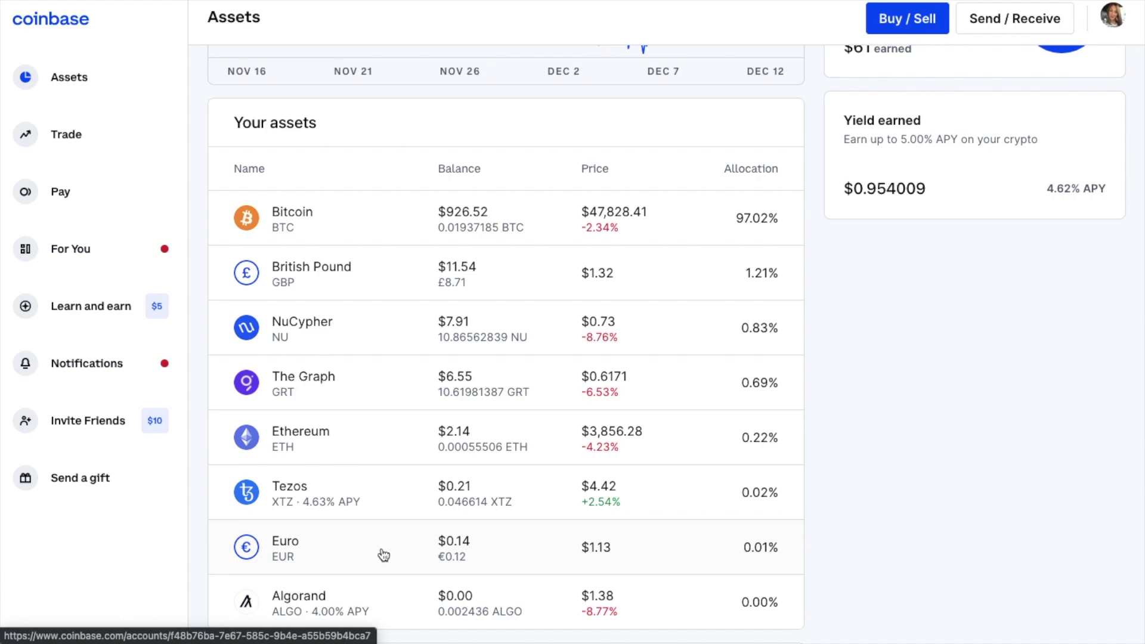
pyautogui.click(374, 231)
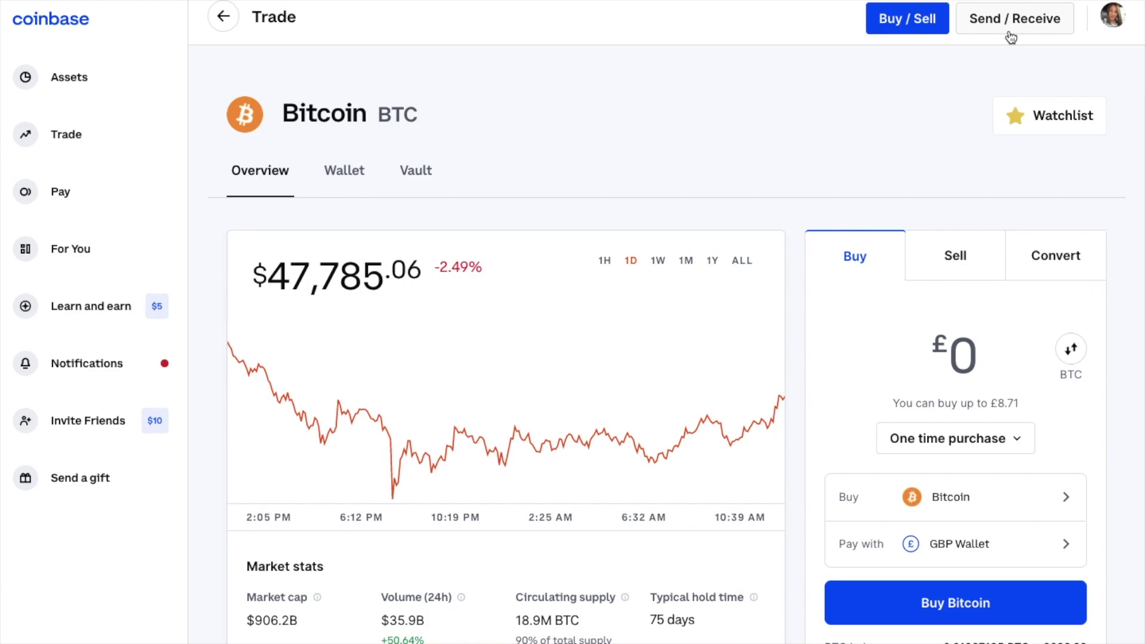
pyautogui.click(1011, 36)
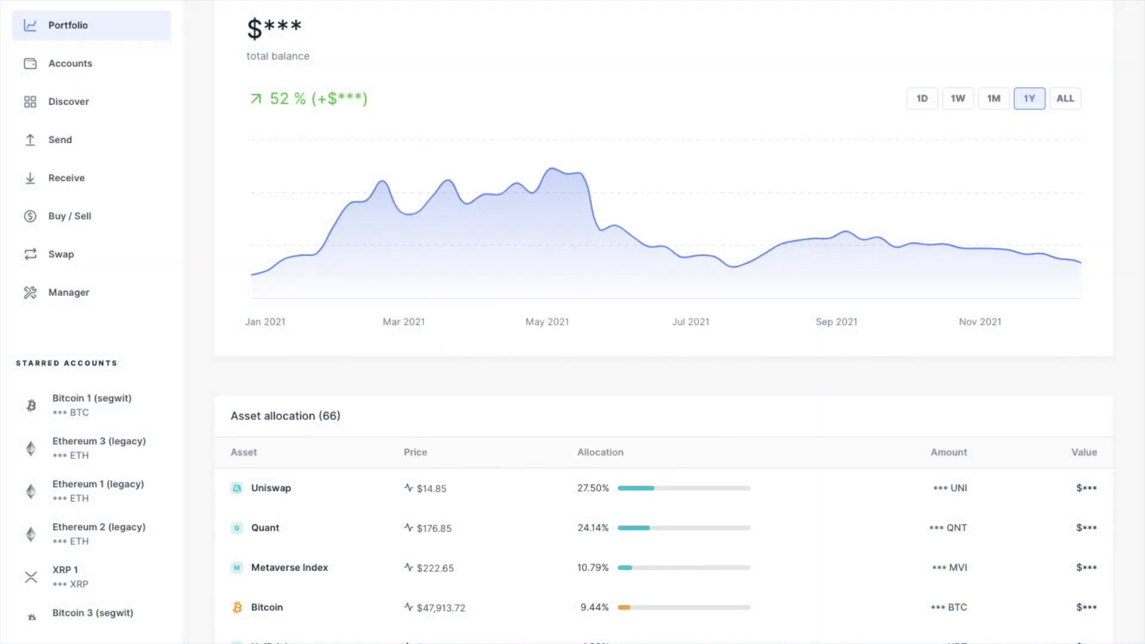
# - Start a Ledger Live receive into Bitcoin 1 (segwit) and continue to device verification
pyautogui.click(67, 179)
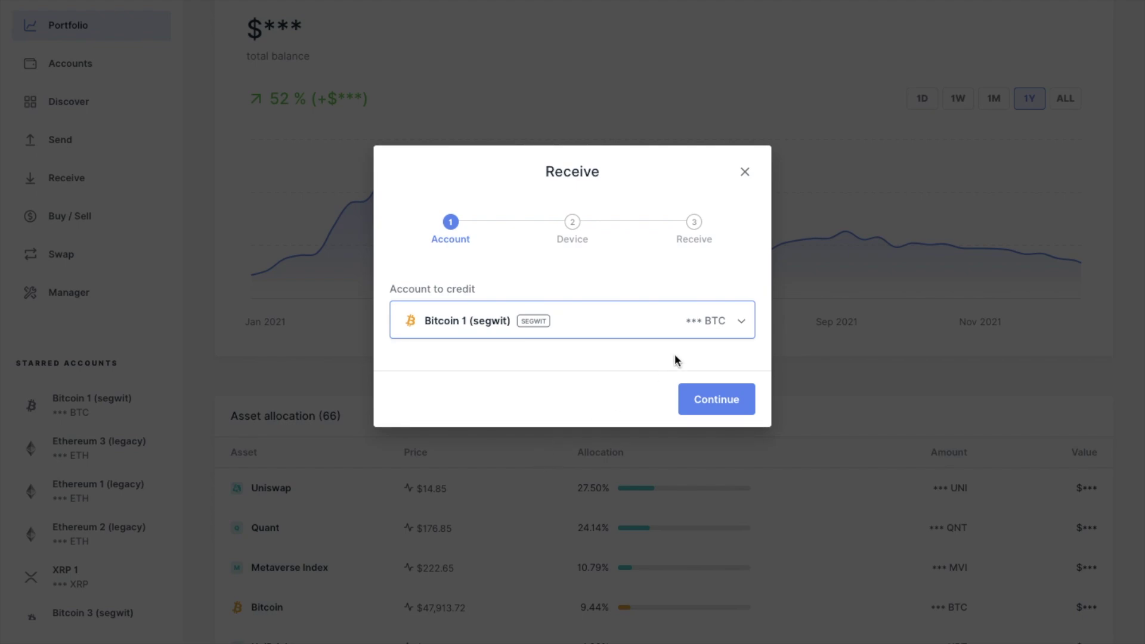
pyautogui.click(742, 324)
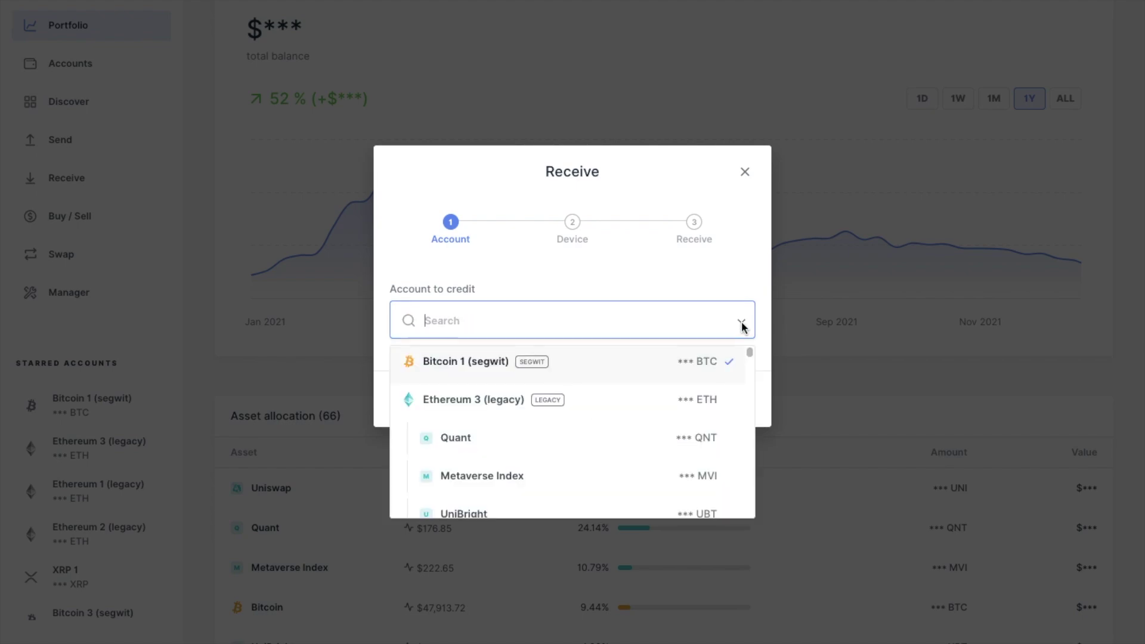
pyautogui.click(719, 376)
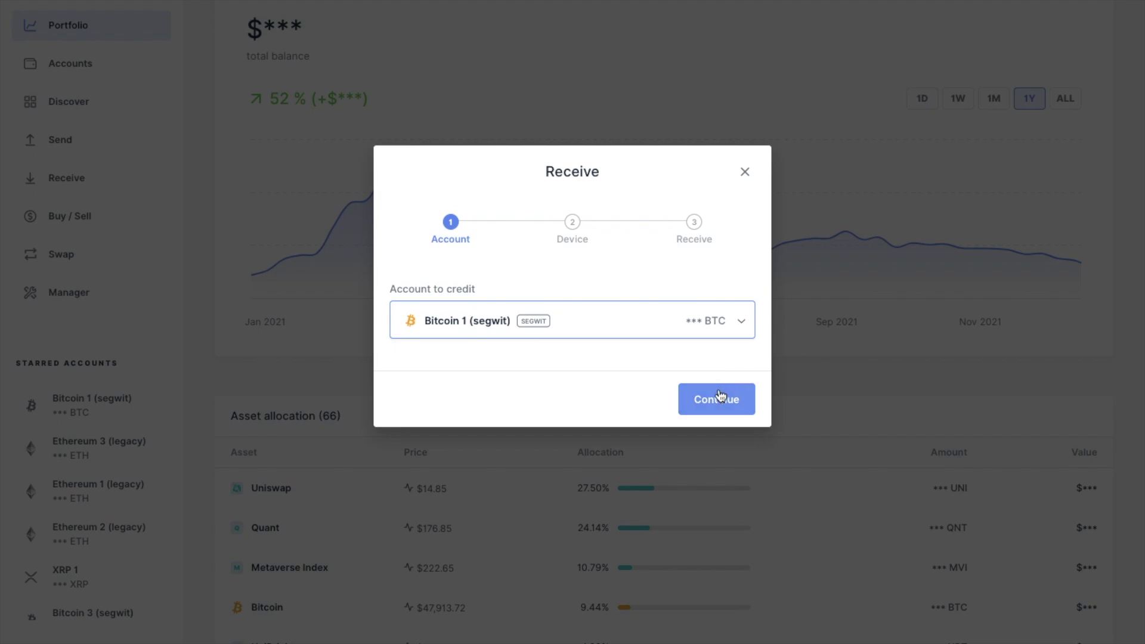
pyautogui.click(720, 396)
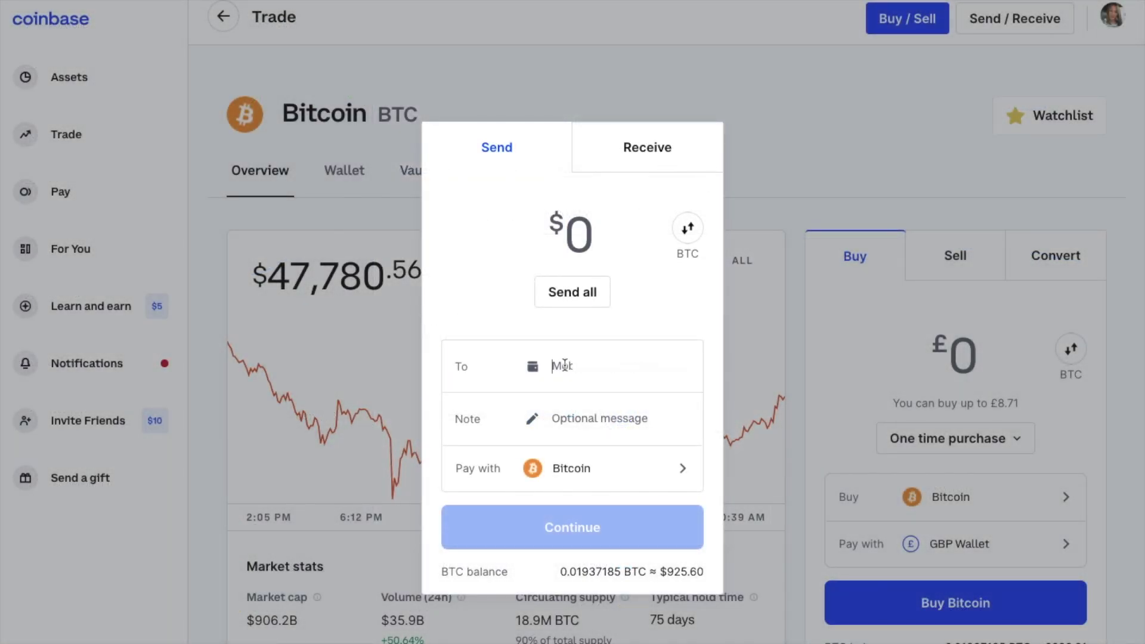
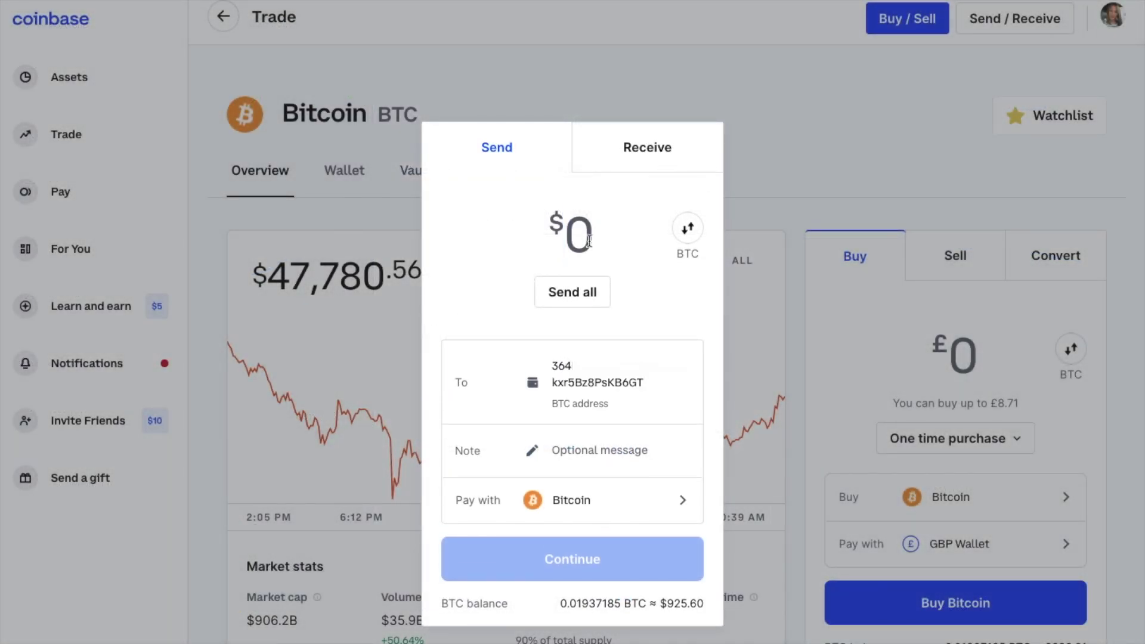
# - Fill the Bitcoin send with the pasted Ledger address, $50 and note 'ledger', then continue
pyautogui.click(620, 235)
pyautogui.write('50')
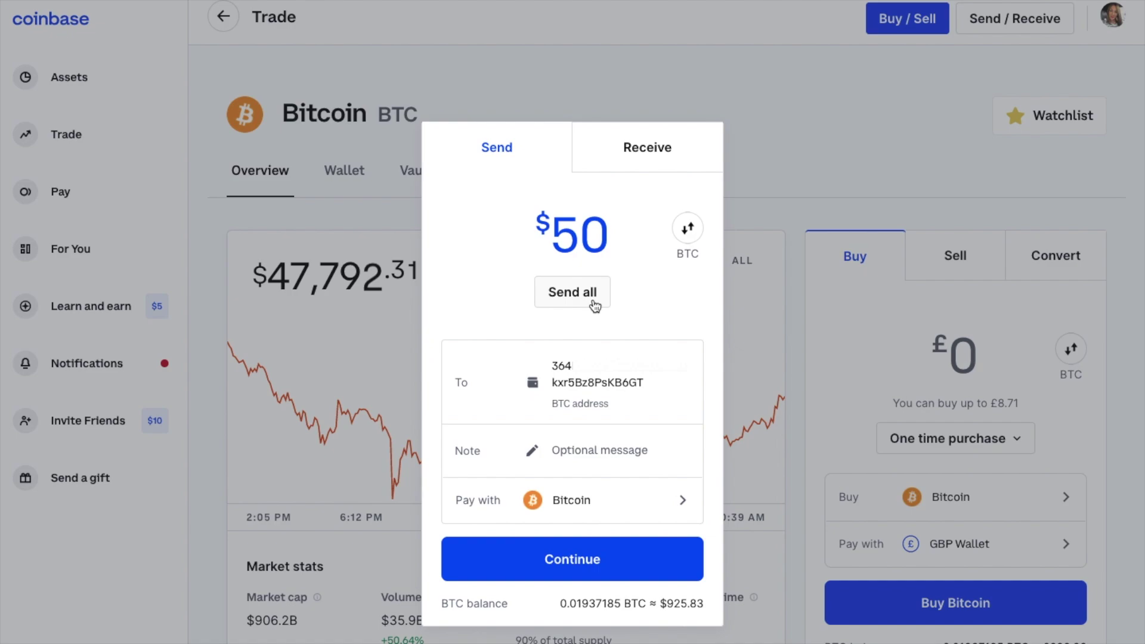
pyautogui.click(574, 446)
pyautogui.write('ledger')
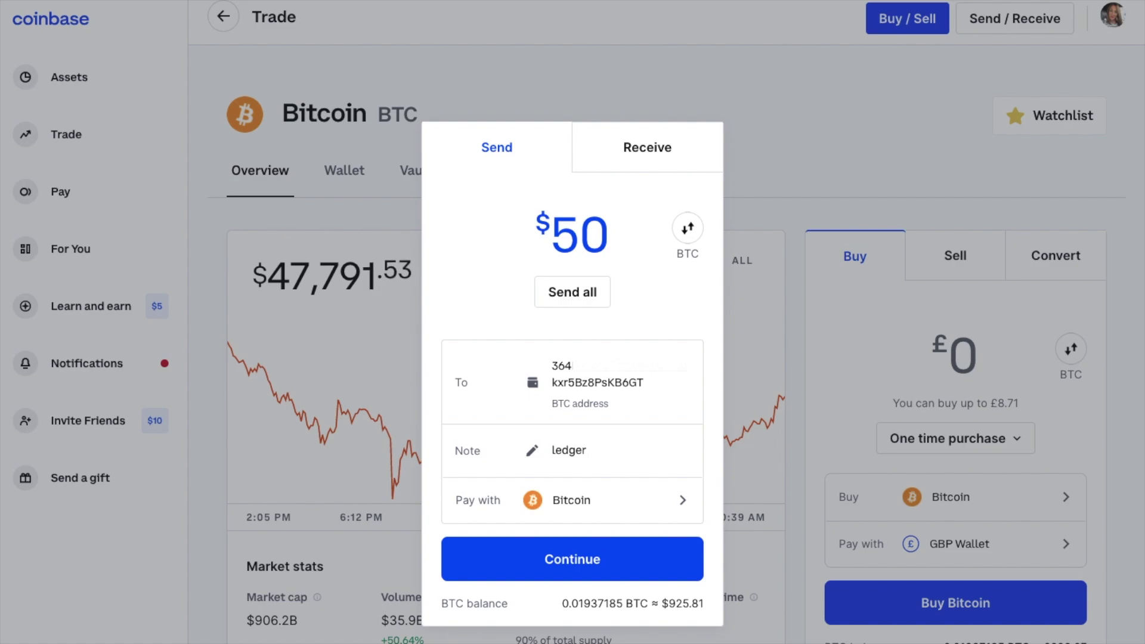
pyautogui.click(570, 567)
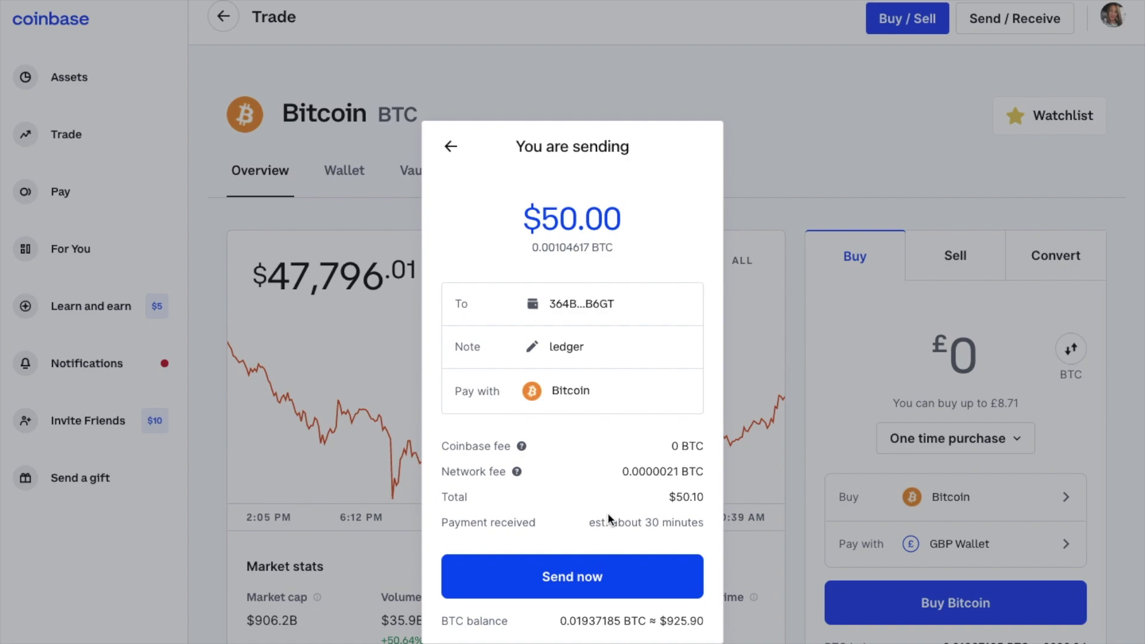
# - Check the network fee explanation and the 0.0000021 BTC fee on the send summary
pyautogui.click(516, 472)
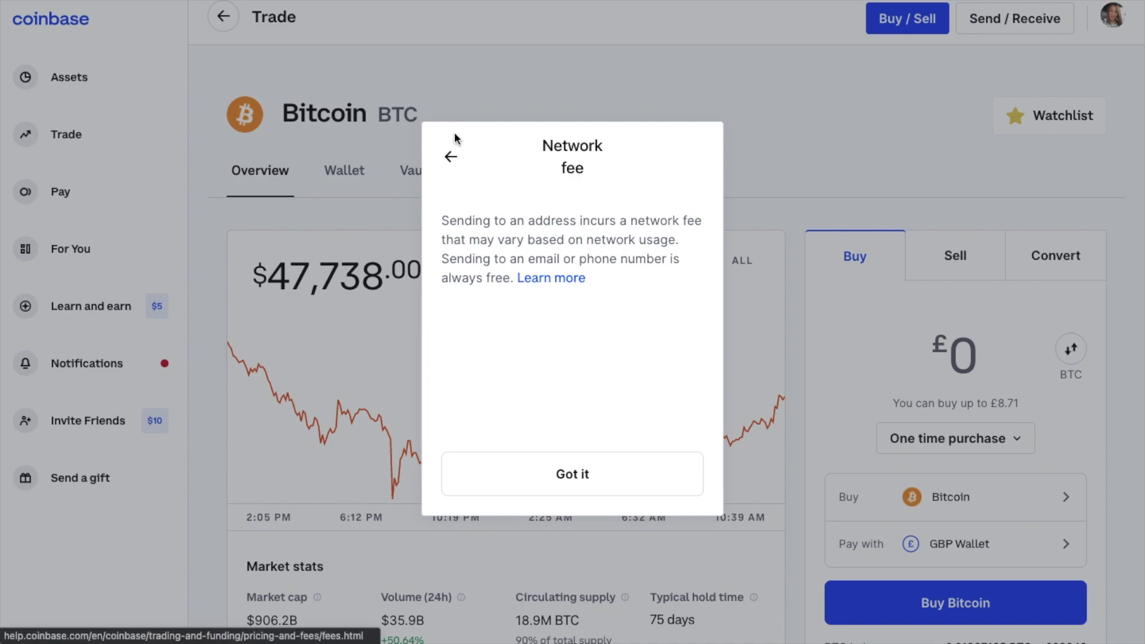
pyautogui.click(450, 156)
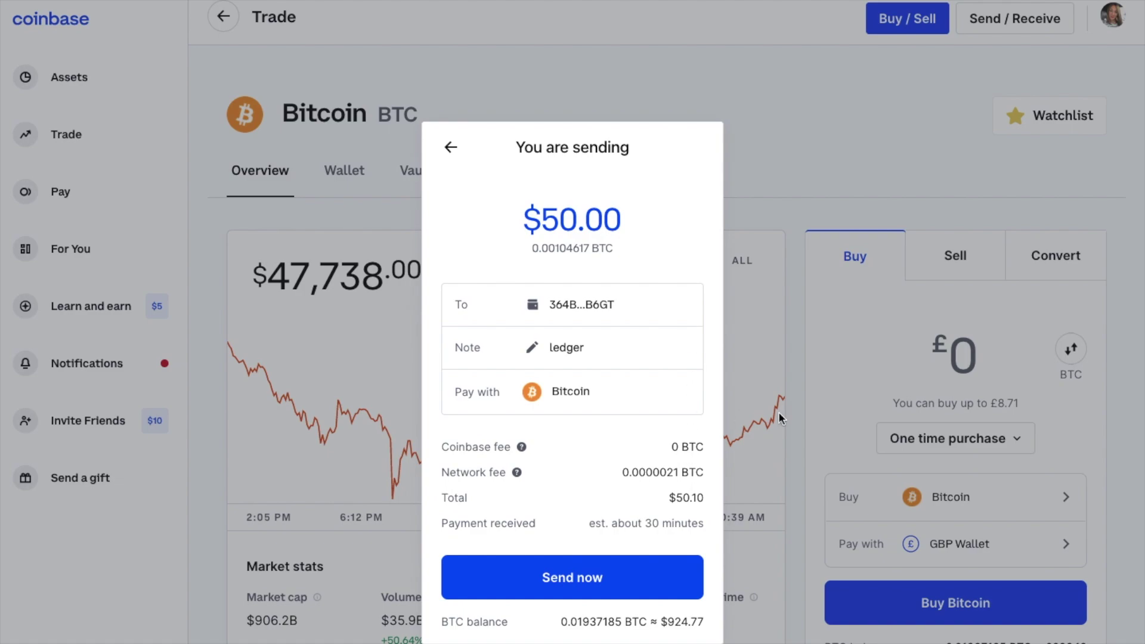
pyautogui.moveTo(710, 474); pyautogui.dragTo(623, 471)
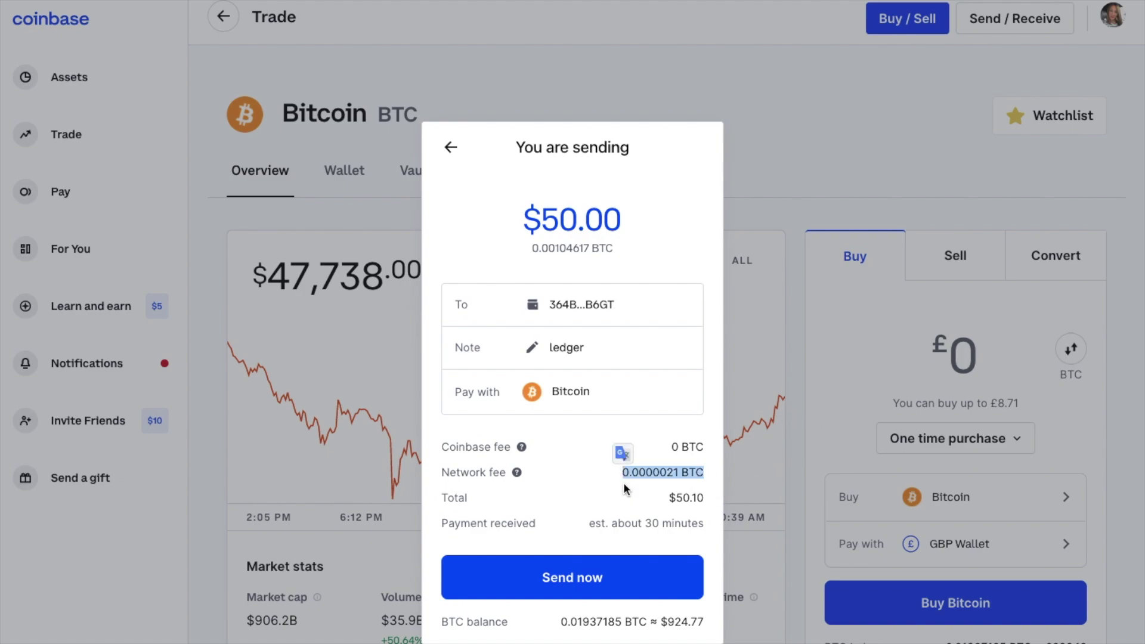
pyautogui.click(660, 476)
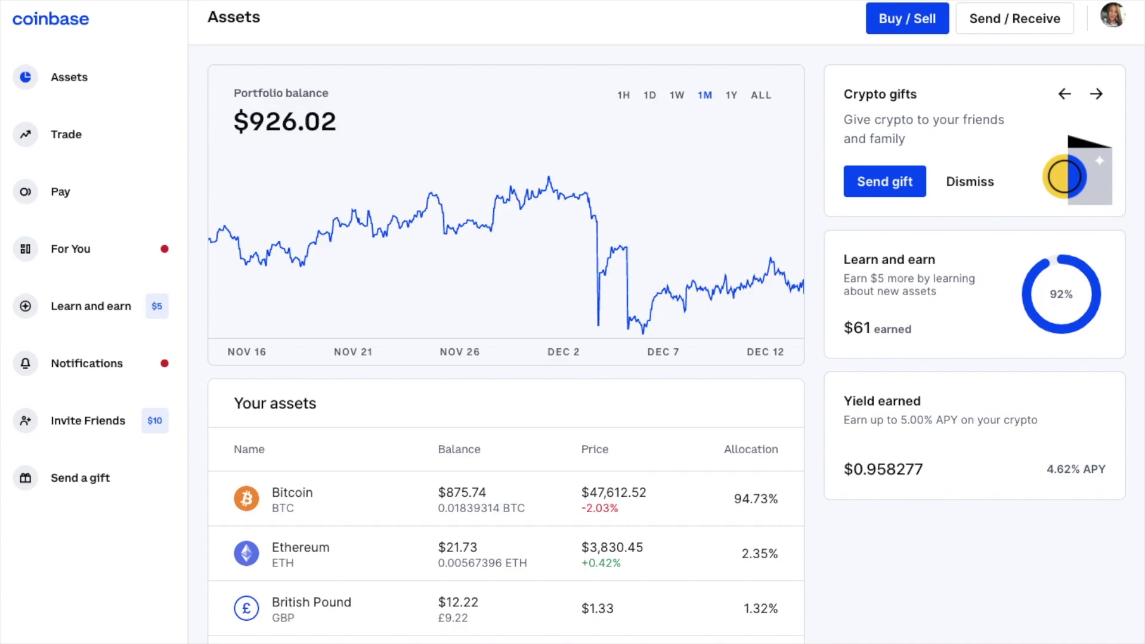
# - Copy the Ledger 1 address from MetaMask, then open Ethereum's trade page
pyautogui.hotkey('alt', 'shift', 'm')
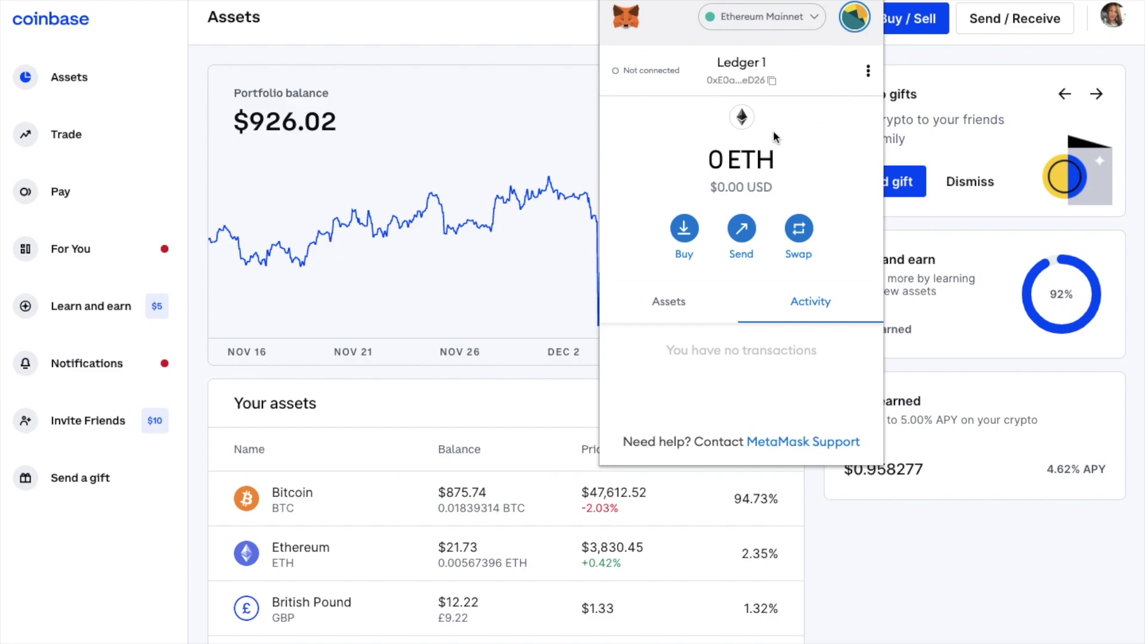
pyautogui.click(771, 82)
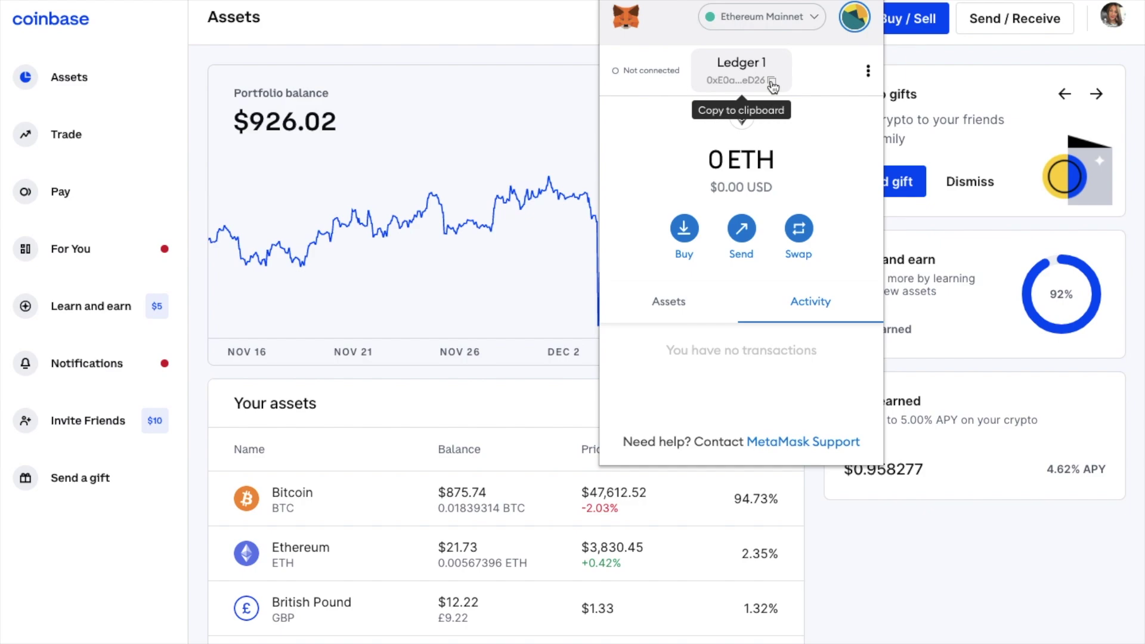
pyautogui.click(549, 61)
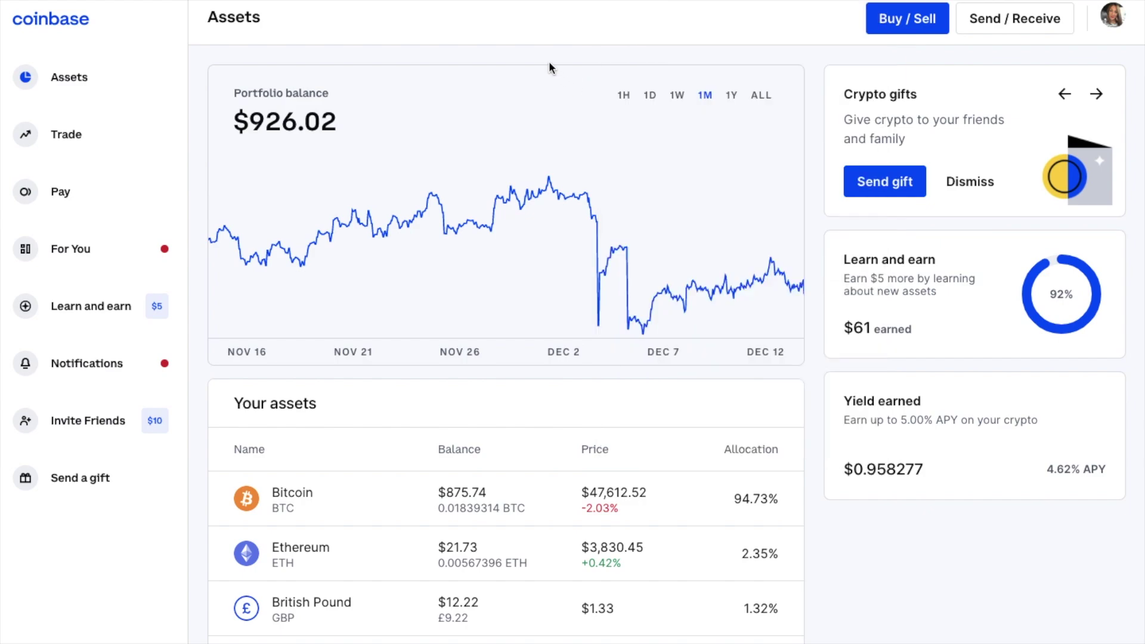
pyautogui.click(357, 559)
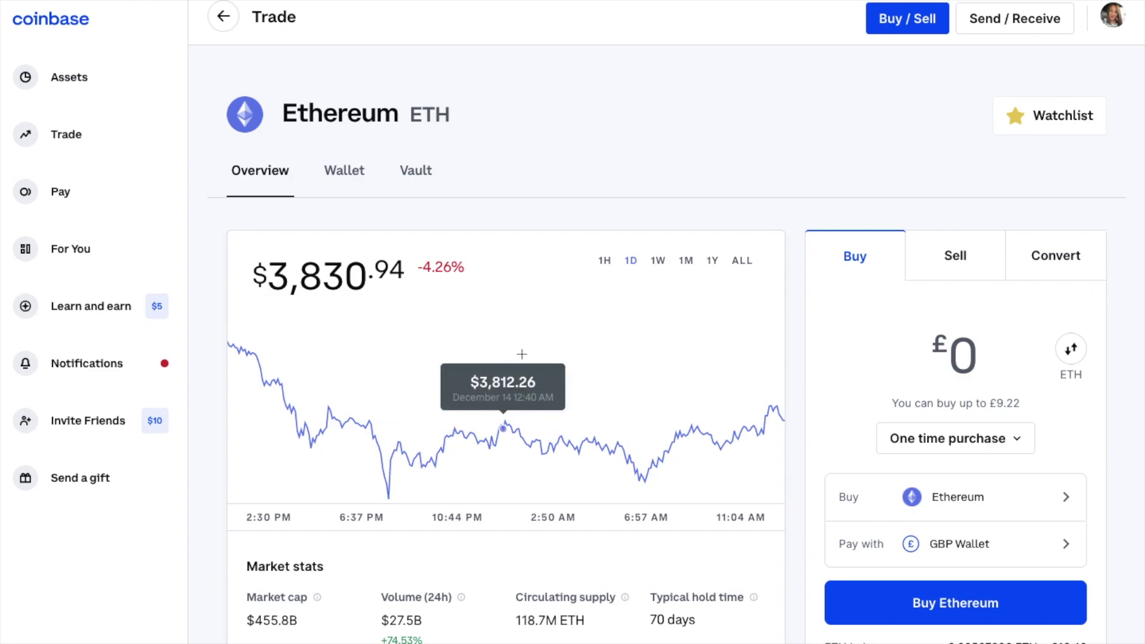
# - Set up an Ethereum send of 20 with the note 'metamask' and continue to confirmation
pyautogui.click(978, 24)
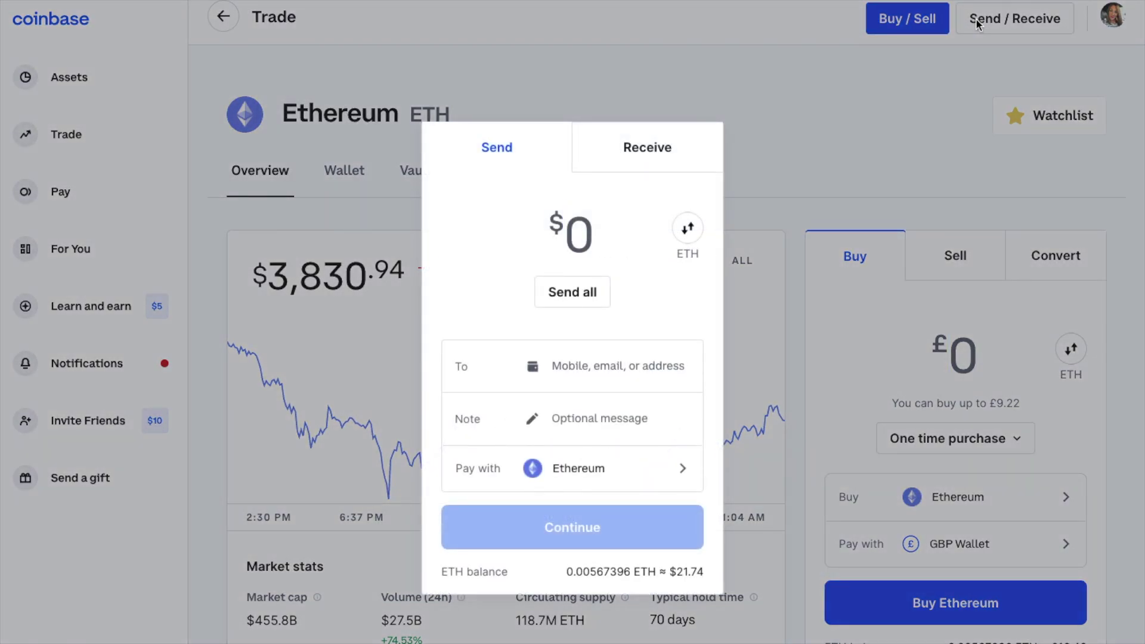
pyautogui.click(616, 355)
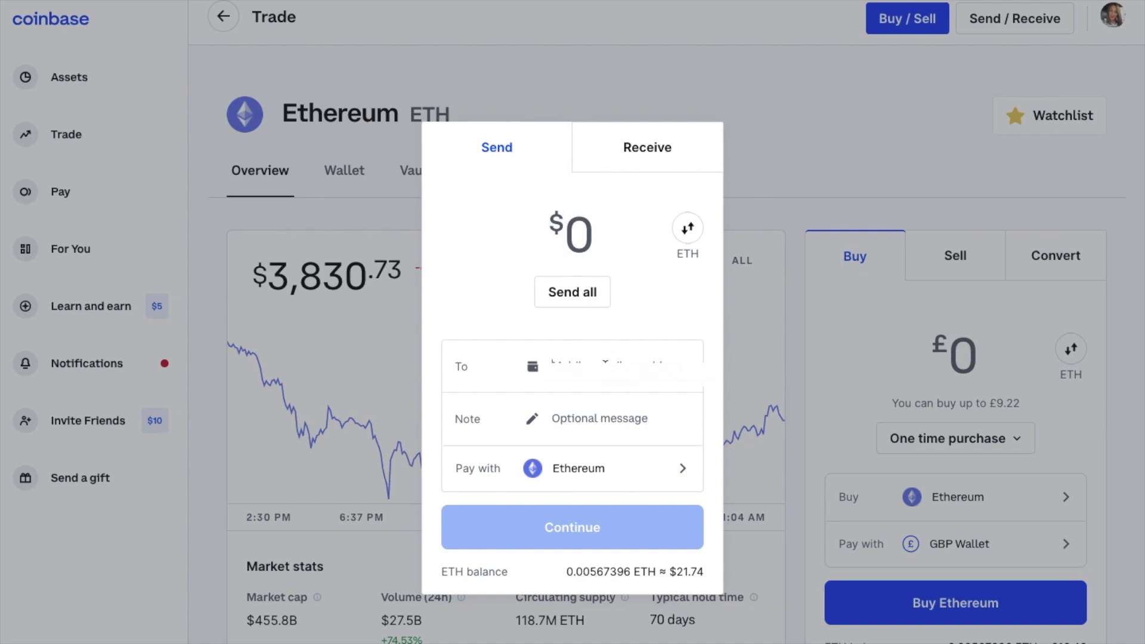
pyautogui.click(576, 431)
pyautogui.write('metamask')
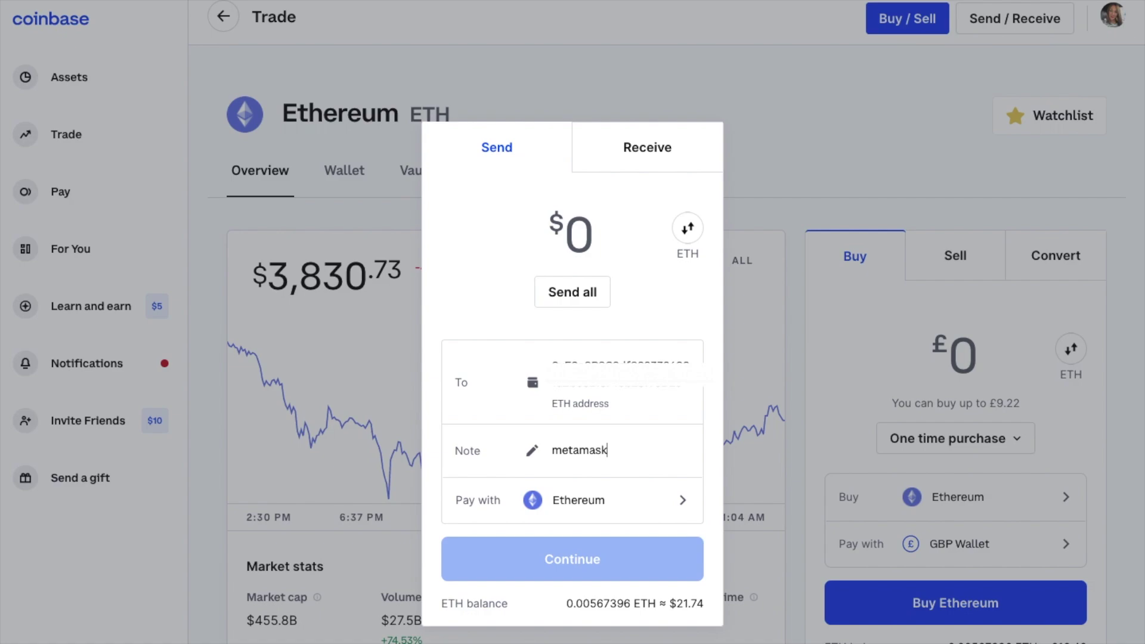
pyautogui.click(576, 233)
pyautogui.write('20')
pyautogui.press('Return')
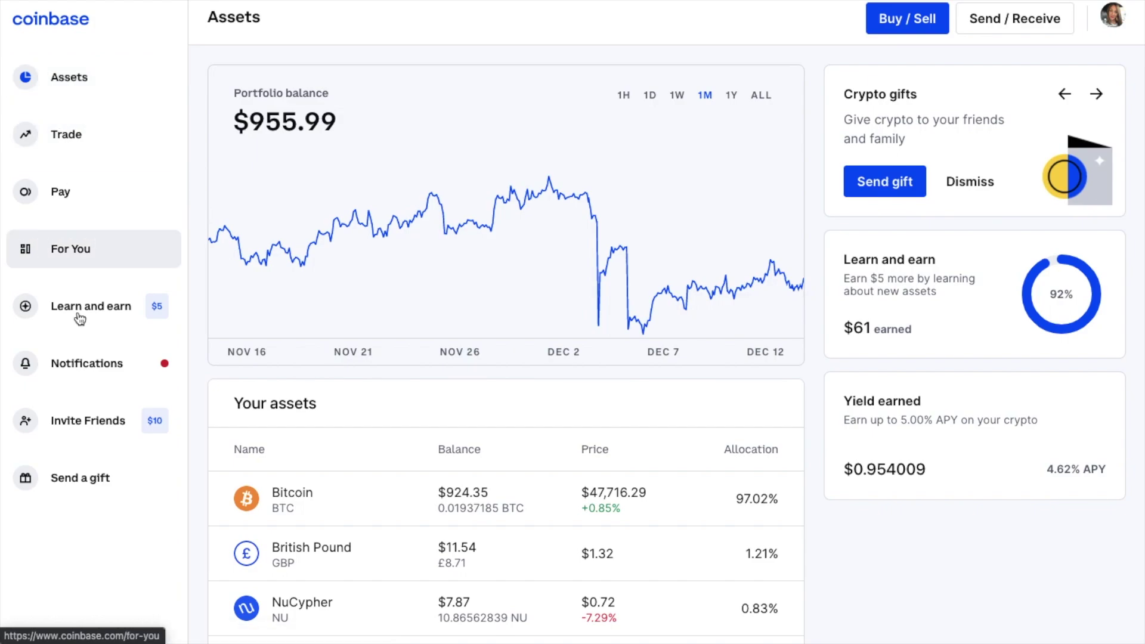
# - Open the Bitcoin trade page from the Your assets list
pyautogui.click(358, 504)
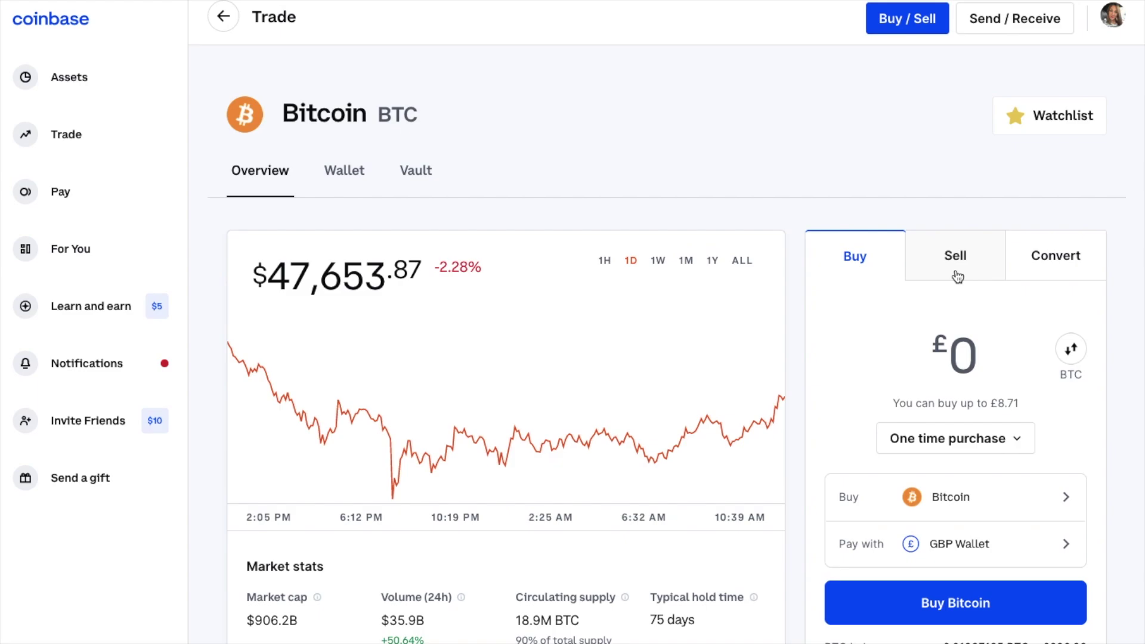
# - Switch to Sell, enter £20, and choose GBP Wallet as the proceeds destination
pyautogui.click(956, 271)
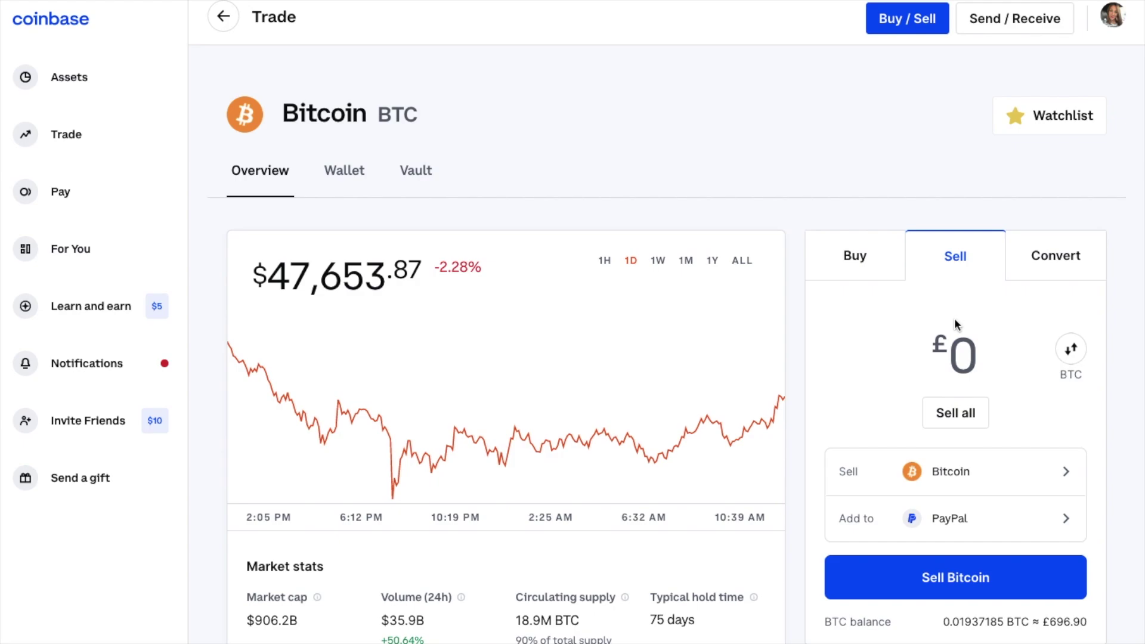
pyautogui.click(960, 344)
pyautogui.write('20')
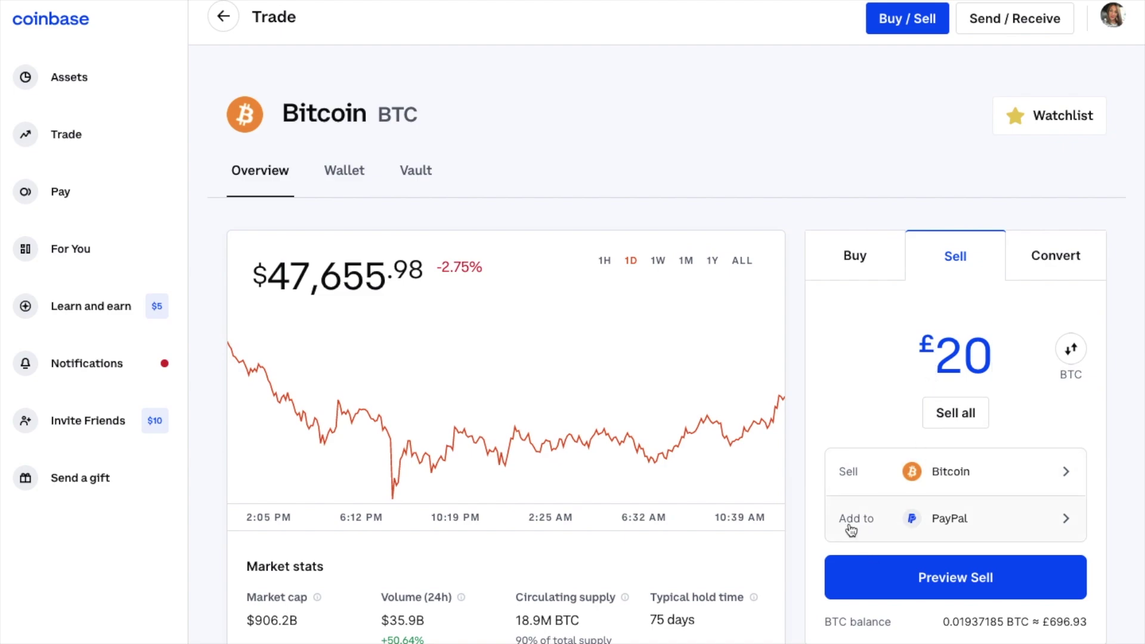
pyautogui.click(991, 529)
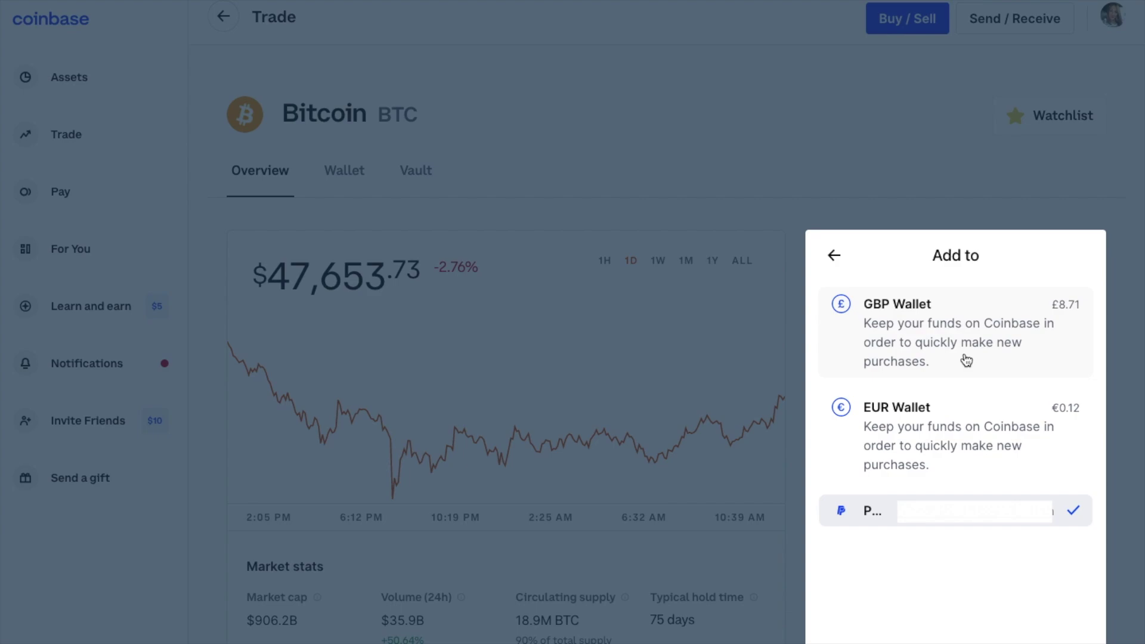
pyautogui.click(966, 360)
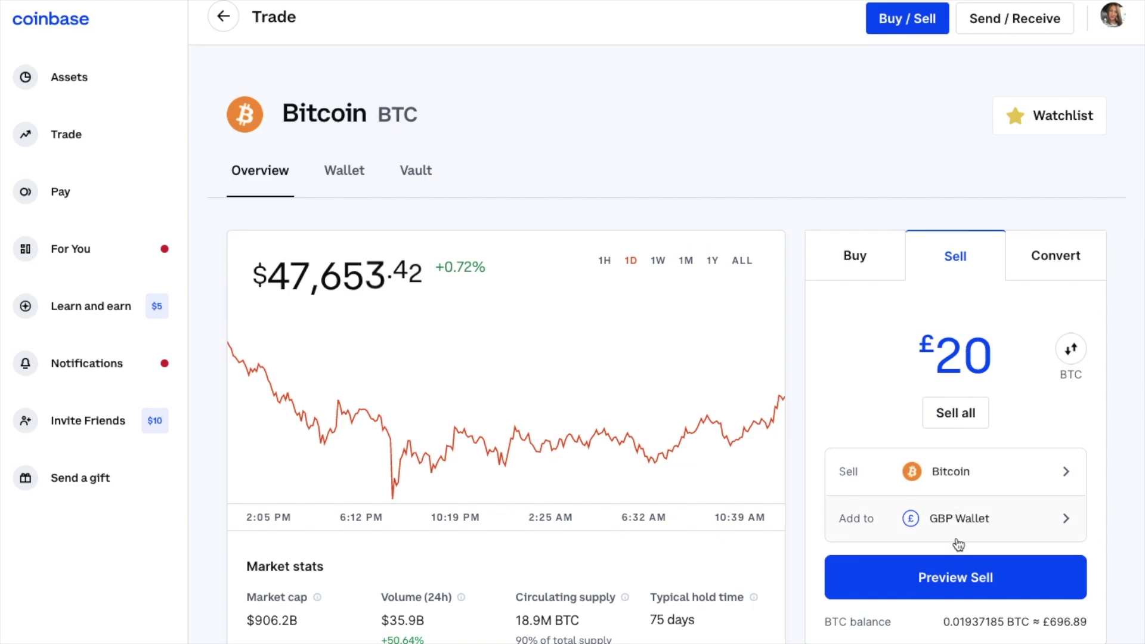
# - Preview and confirm the £20 Bitcoin sale, then close the success panel
pyautogui.click(1004, 591)
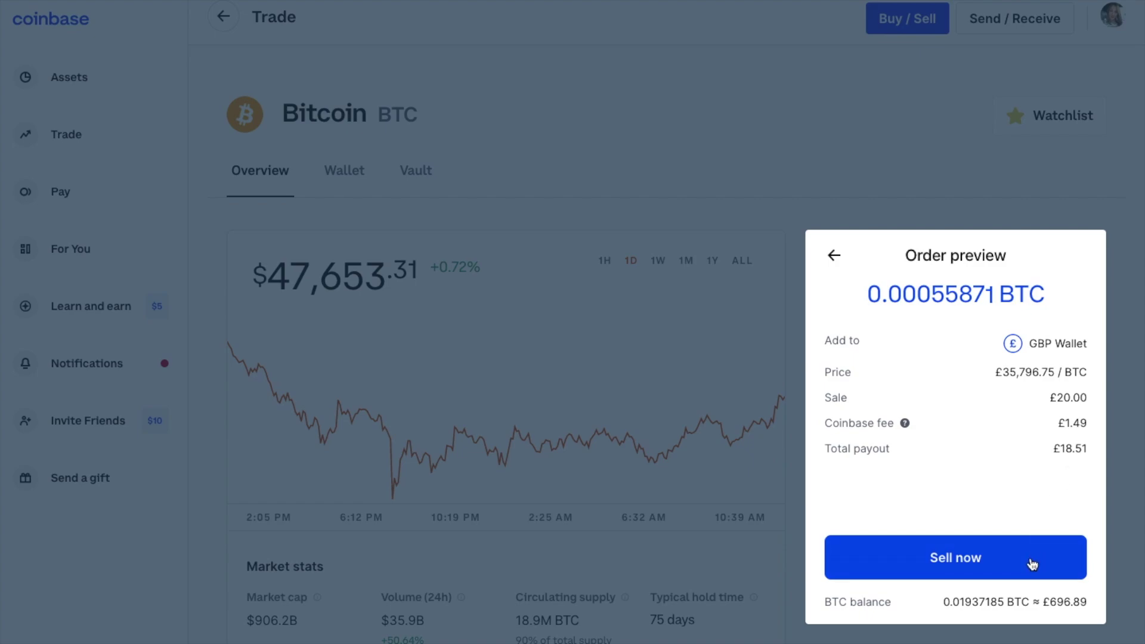
pyautogui.click(1032, 565)
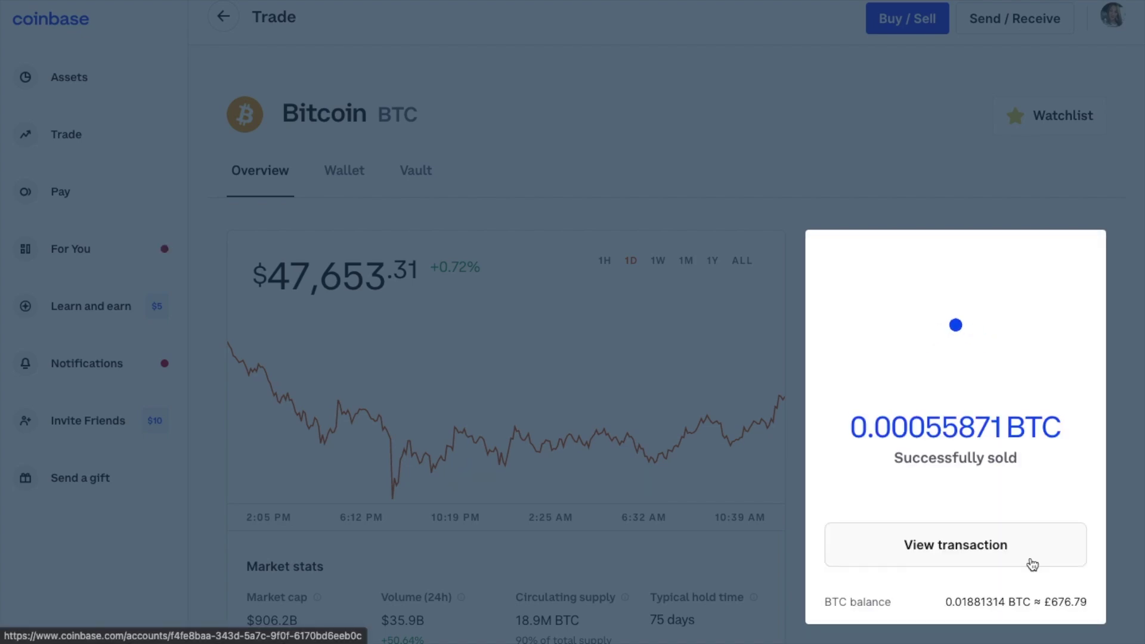
pyautogui.click(1040, 167)
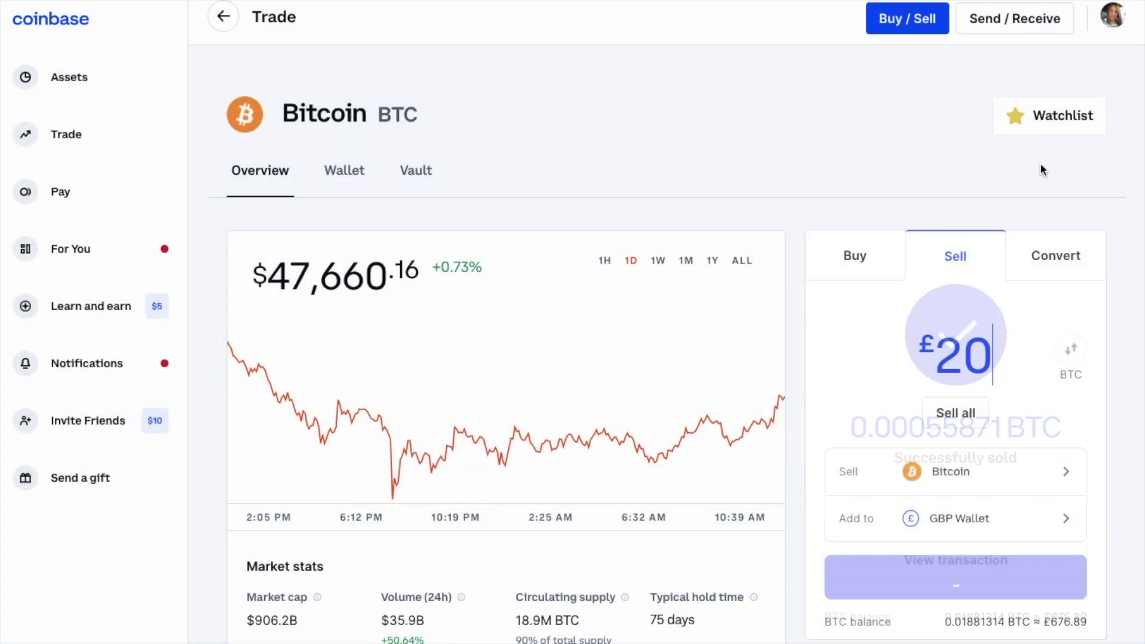
# - Enter a £20 cash out in the British Pound wallet and continue to choosing a destination
pyautogui.click(77, 79)
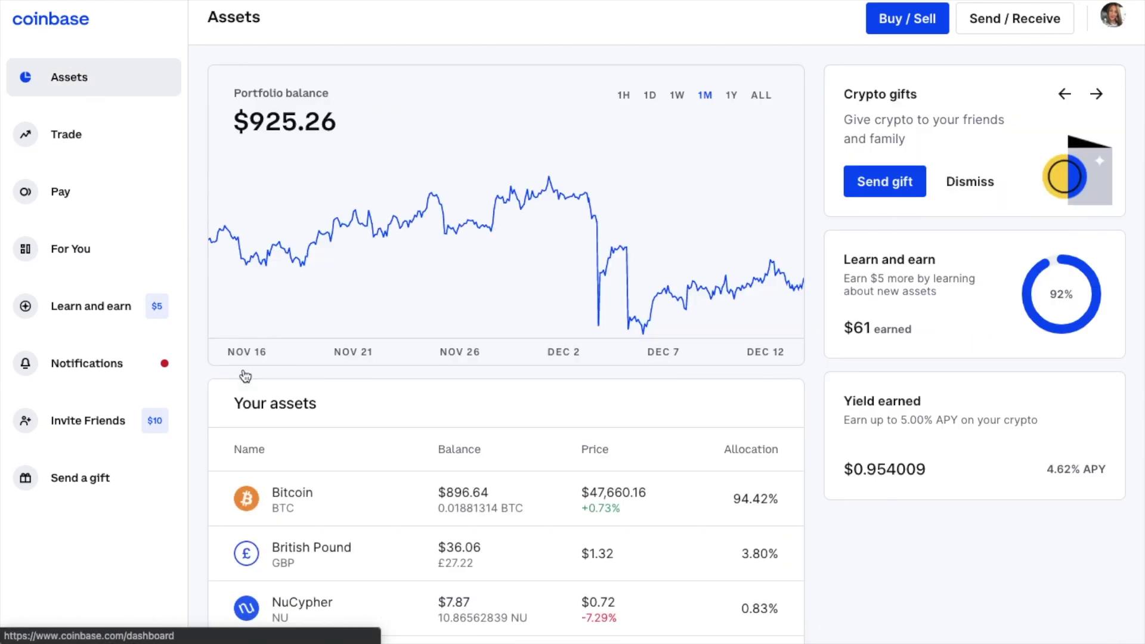
pyautogui.click(474, 575)
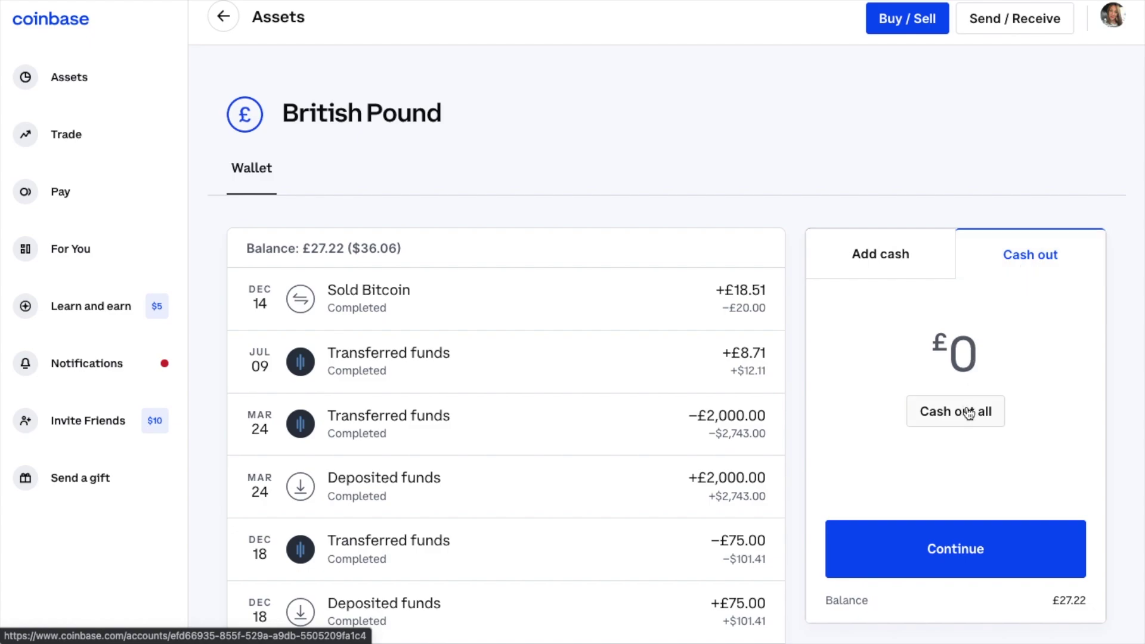
pyautogui.click(963, 361)
pyautogui.write('20')
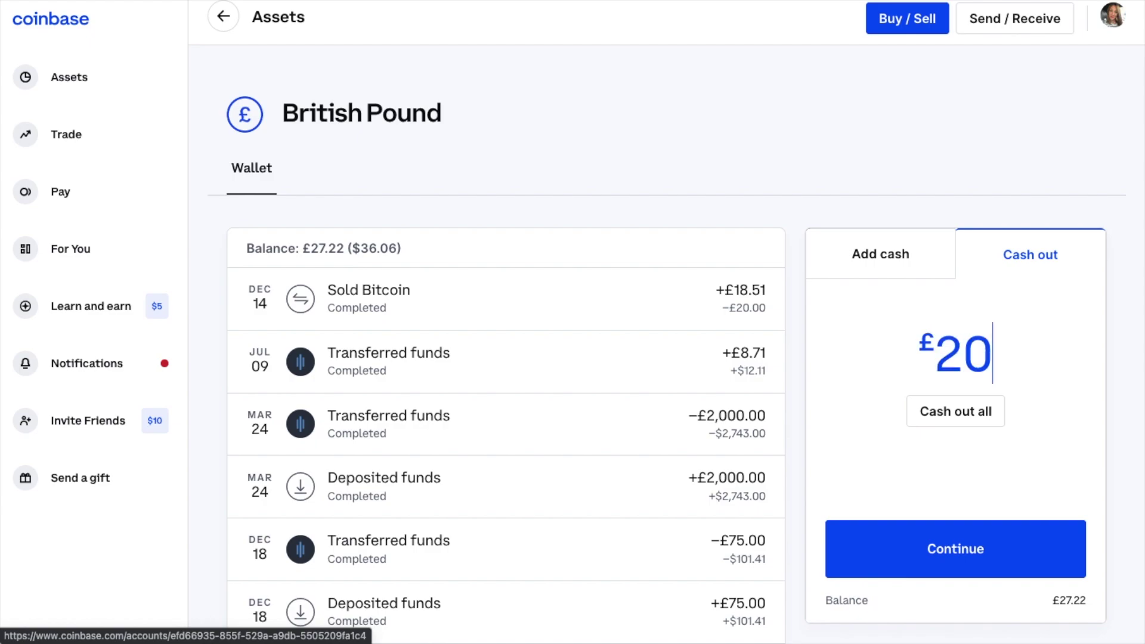
pyautogui.click(952, 555)
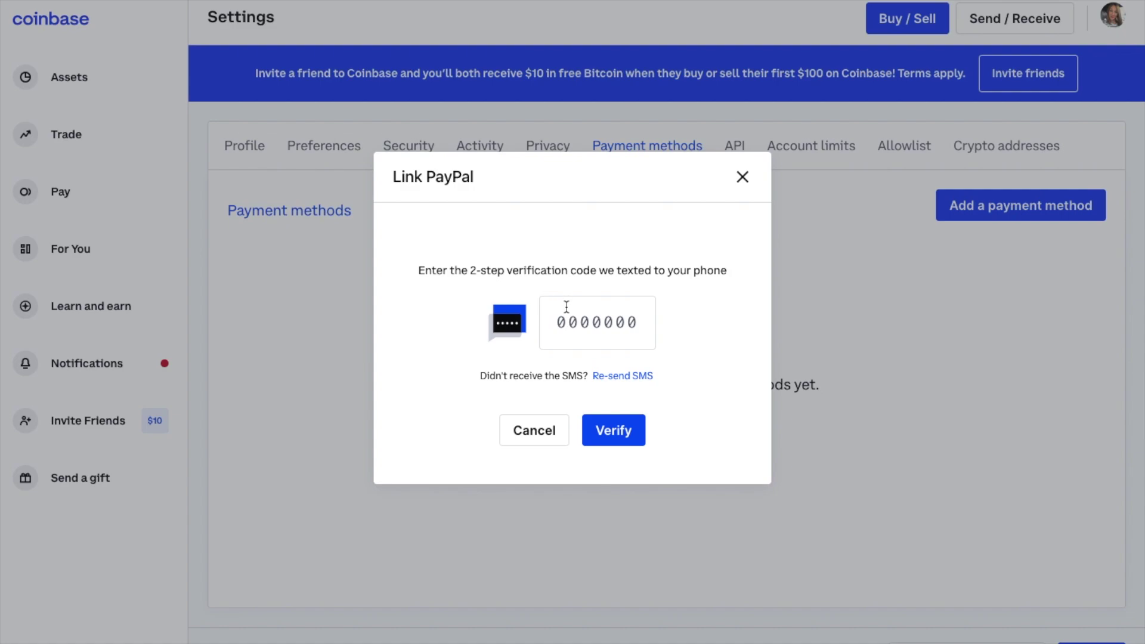
# - Enter the texted verification code and verify it to finish linking PayPal
pyautogui.click(571, 315)
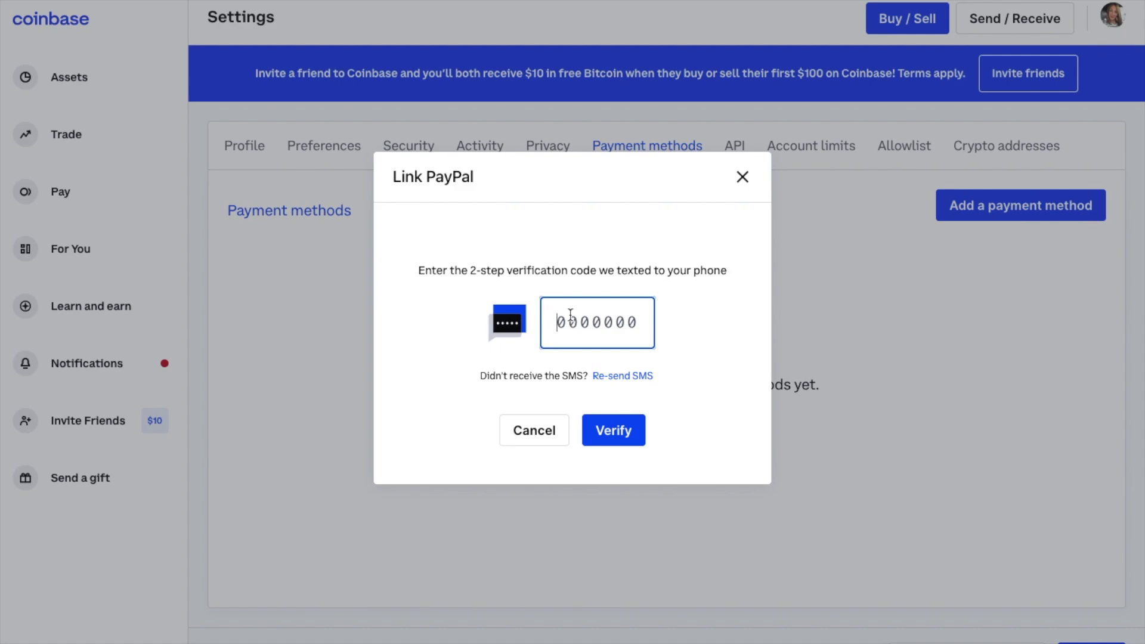
pyautogui.click(635, 431)
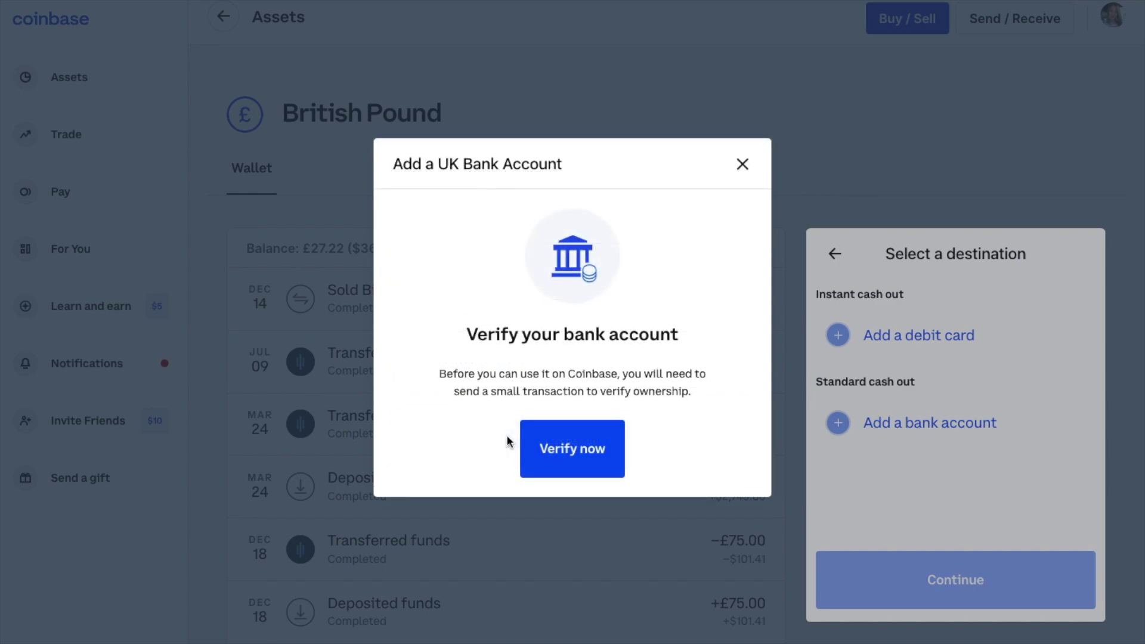
# - Verify ownership of the UK bank account through its £2.00 verification deposit
pyautogui.click(576, 450)
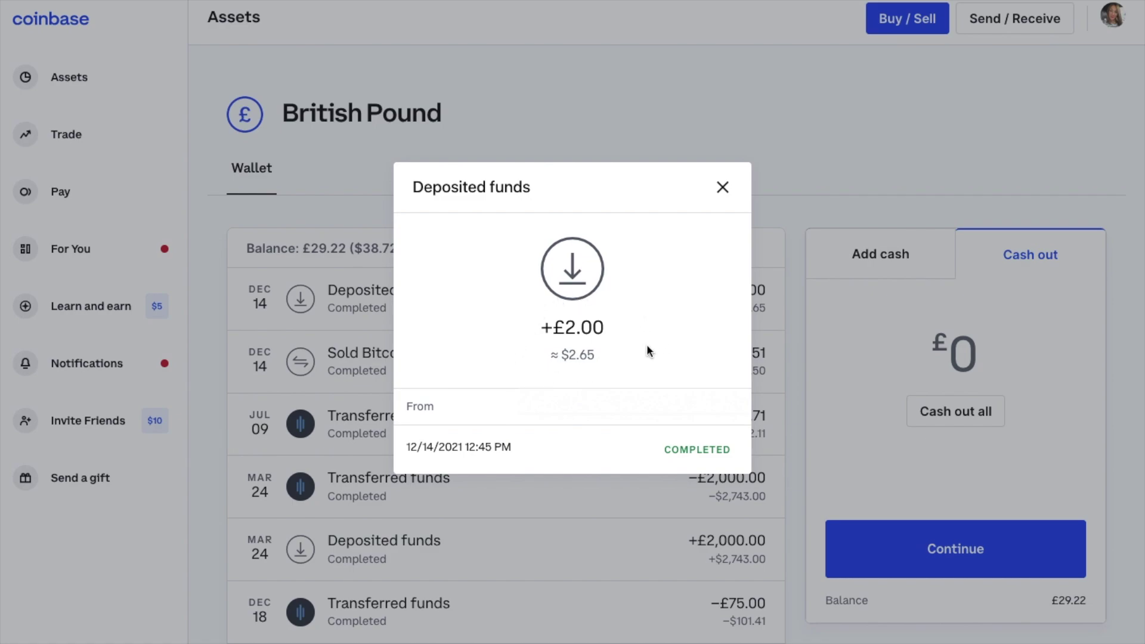
# - Cash out £20 from the British Pound wallet to the bank, instant with £0.00 fee
pyautogui.click(722, 186)
pyautogui.write('20')
pyautogui.click(947, 541)
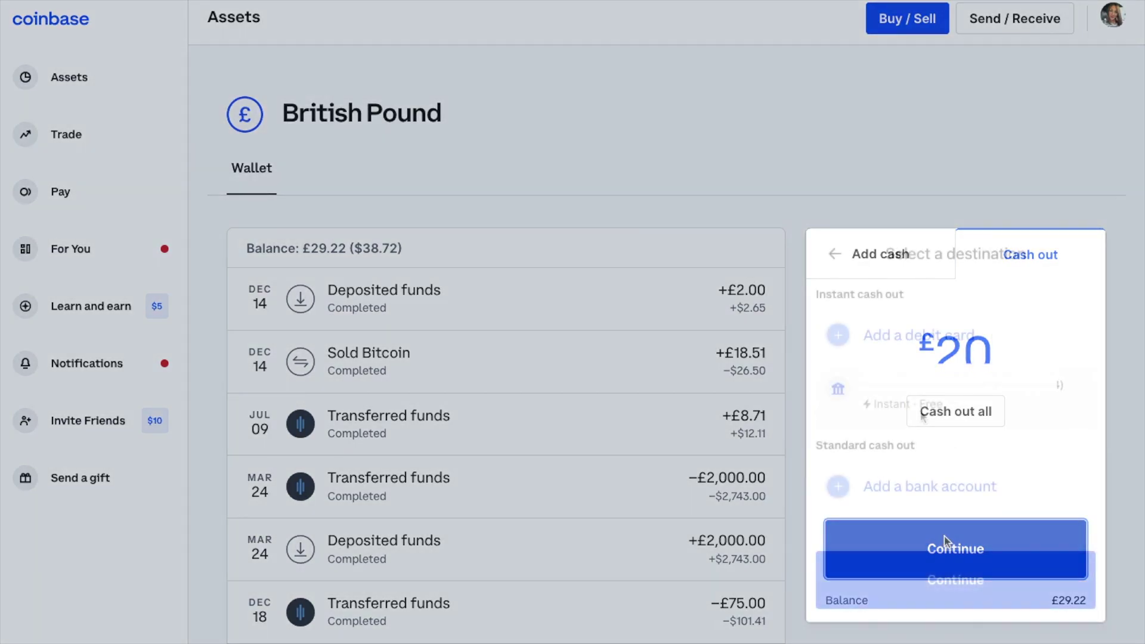
pyautogui.click(952, 571)
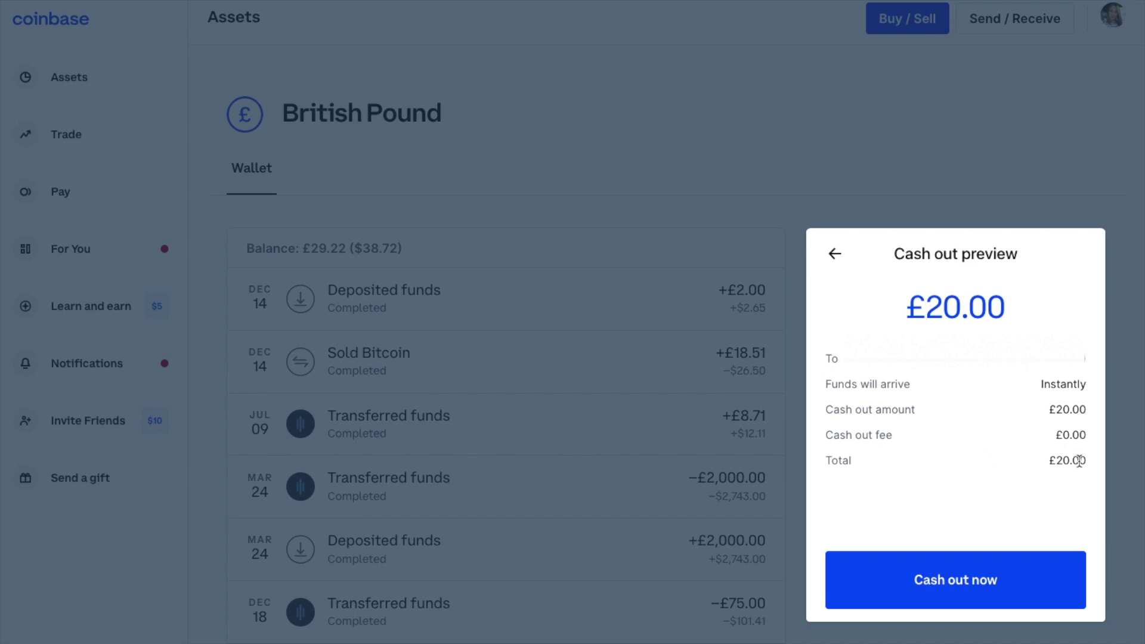
pyautogui.click(989, 582)
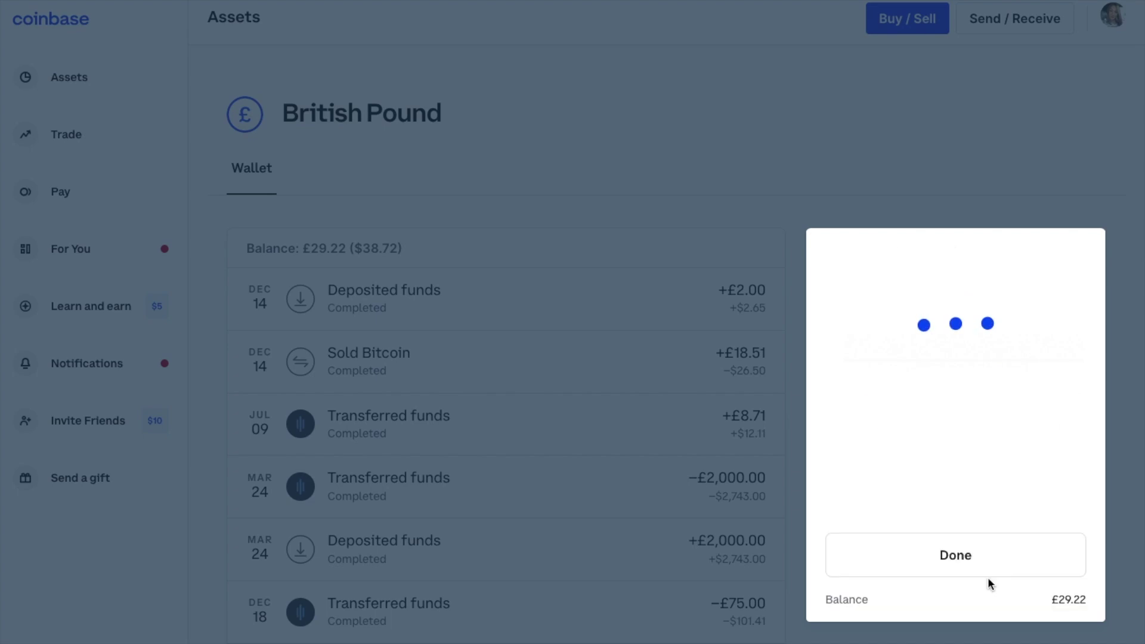